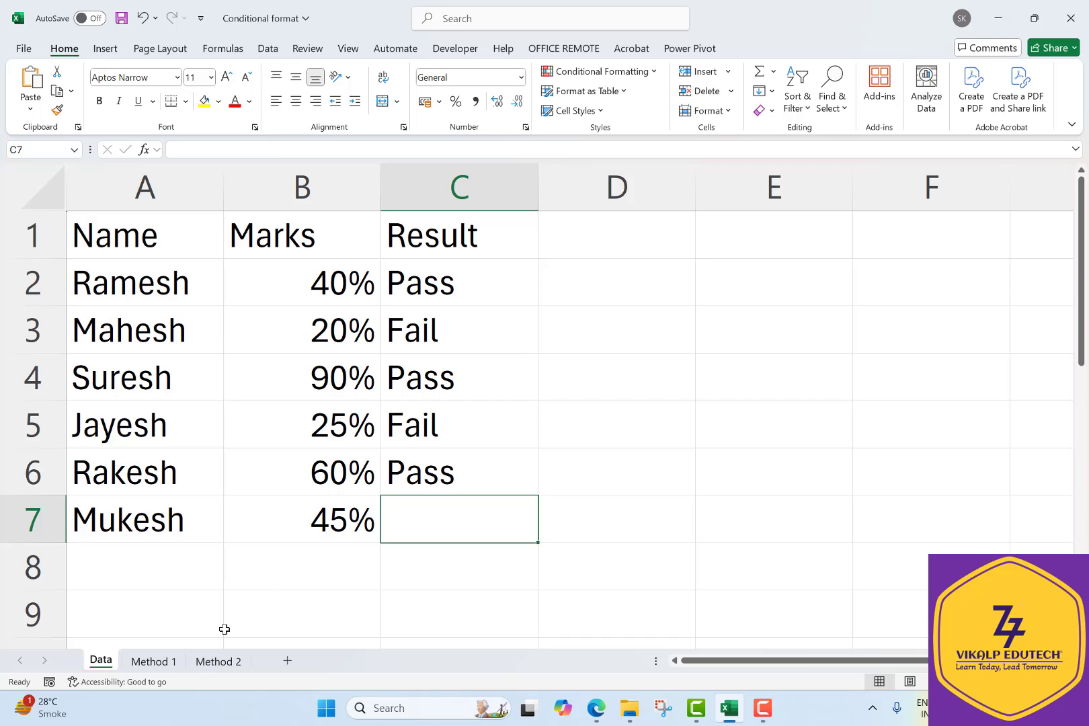
- On the Method 1 sheet, enter =IF(B2<35%,"Fail", "Pass") in C2 and fill it down to C7
{"action": "left_click", "coordinate": [168, 664]}
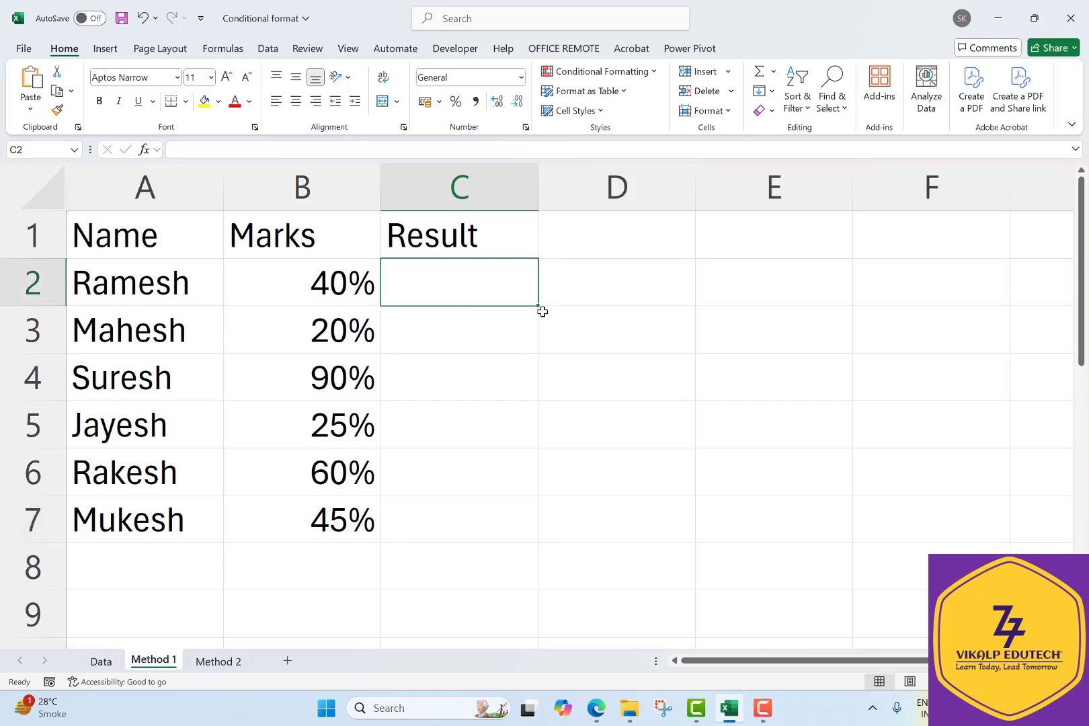
{"action": "type", "text": "=if("}
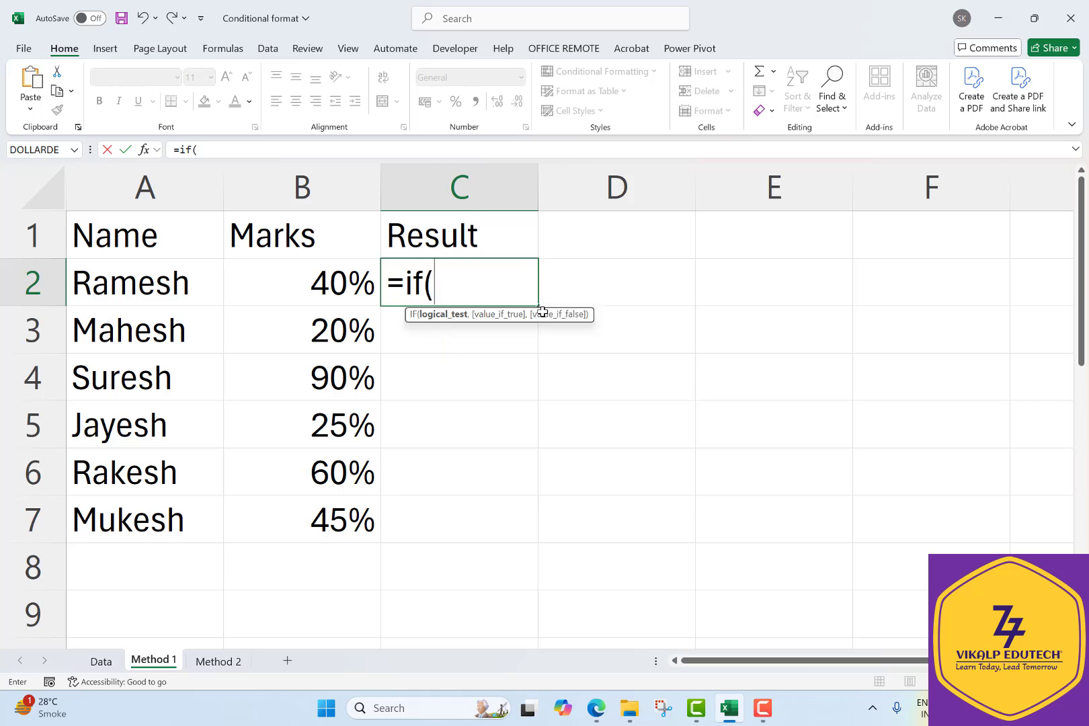
{"action": "left_click", "coordinate": [343, 276]}
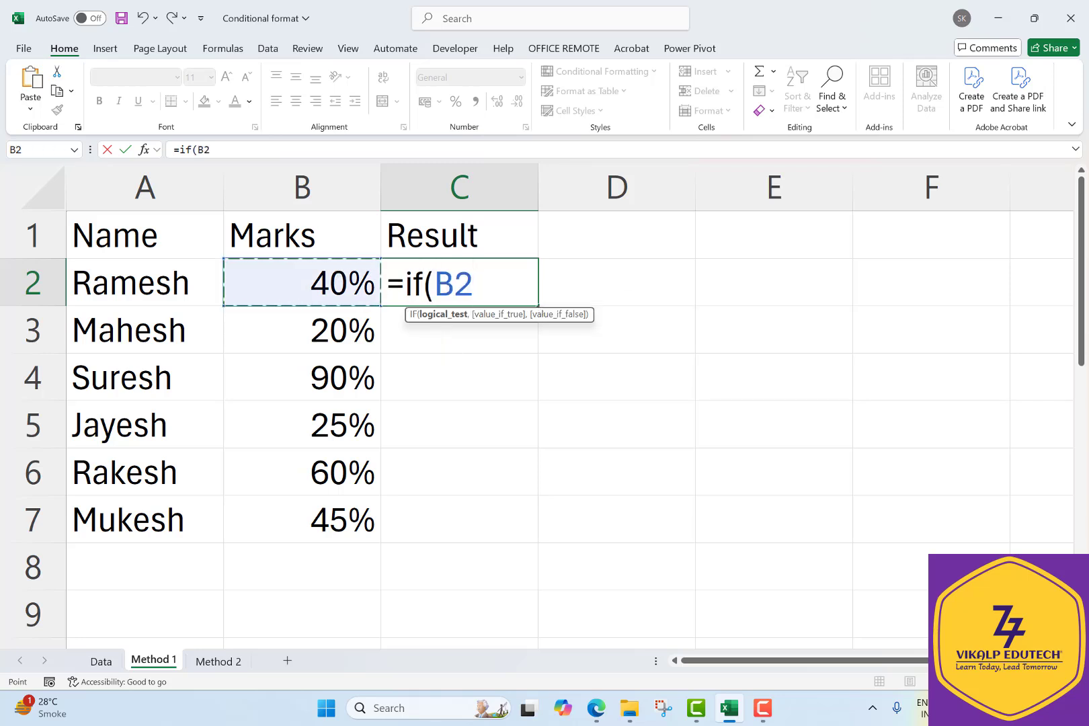
{"action": "type", "text": "<"}
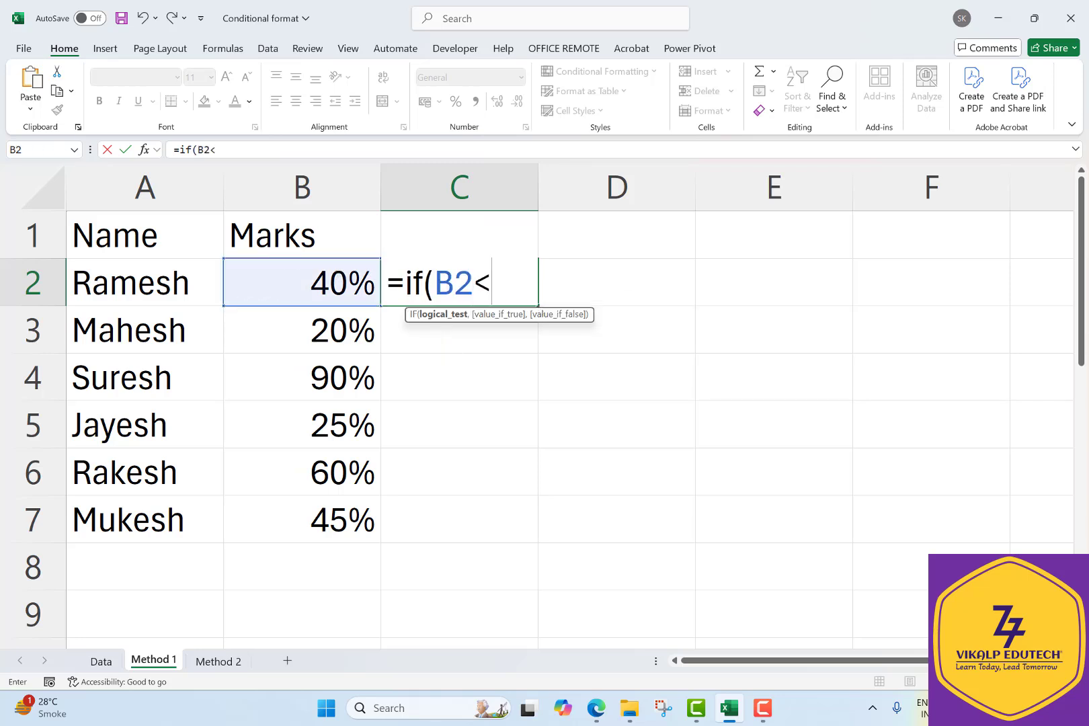
{"action": "type", "text": "35%"}
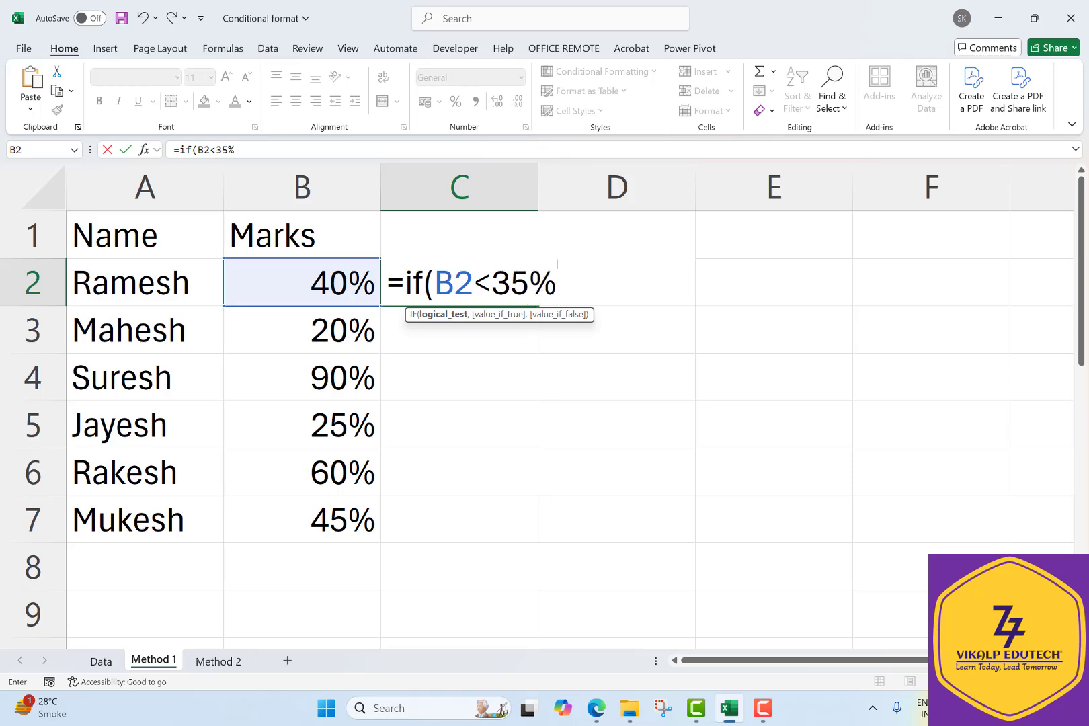
{"action": "type", "text": ",\"F"}
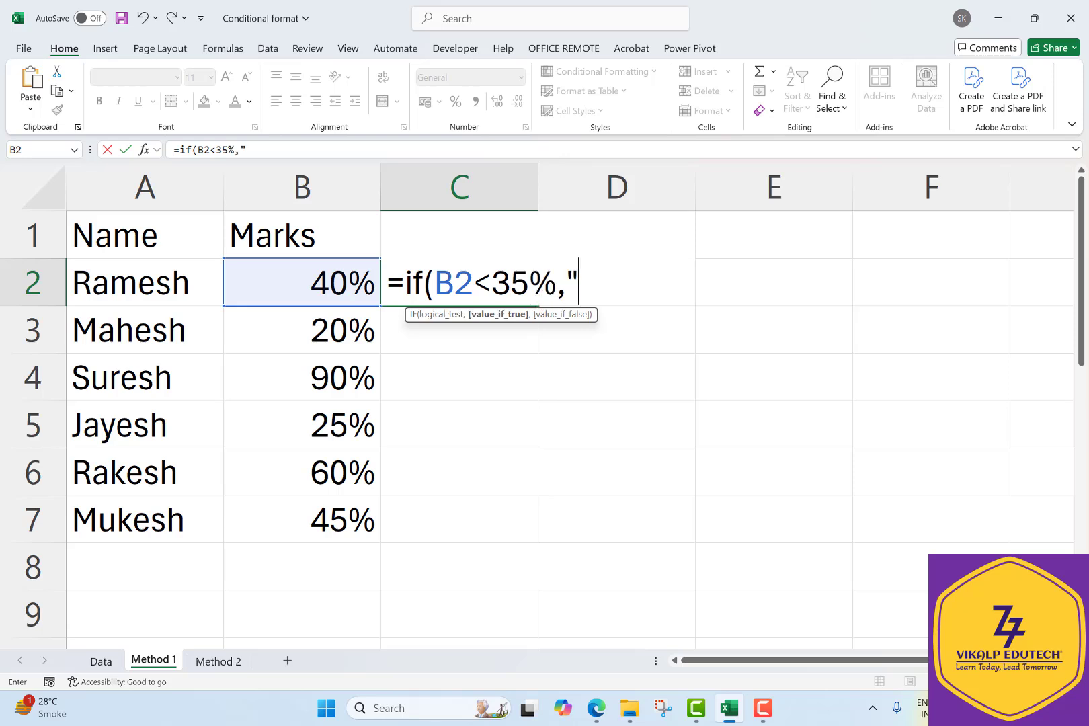
{"action": "type", "text": "ail\","}
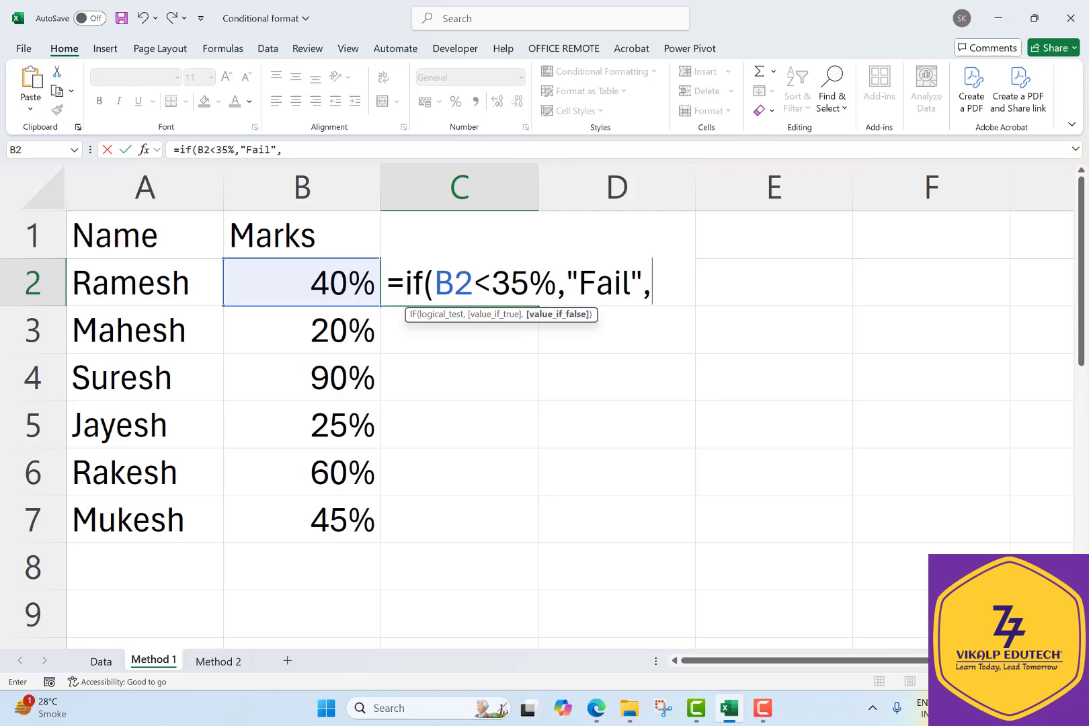
{"action": "key", "text": "Up"}
{"action": "key", "text": "BackSpace"}
{"action": "key", "text": "BackSpace"}
{"action": "type", "text": "\"Pass\")"}
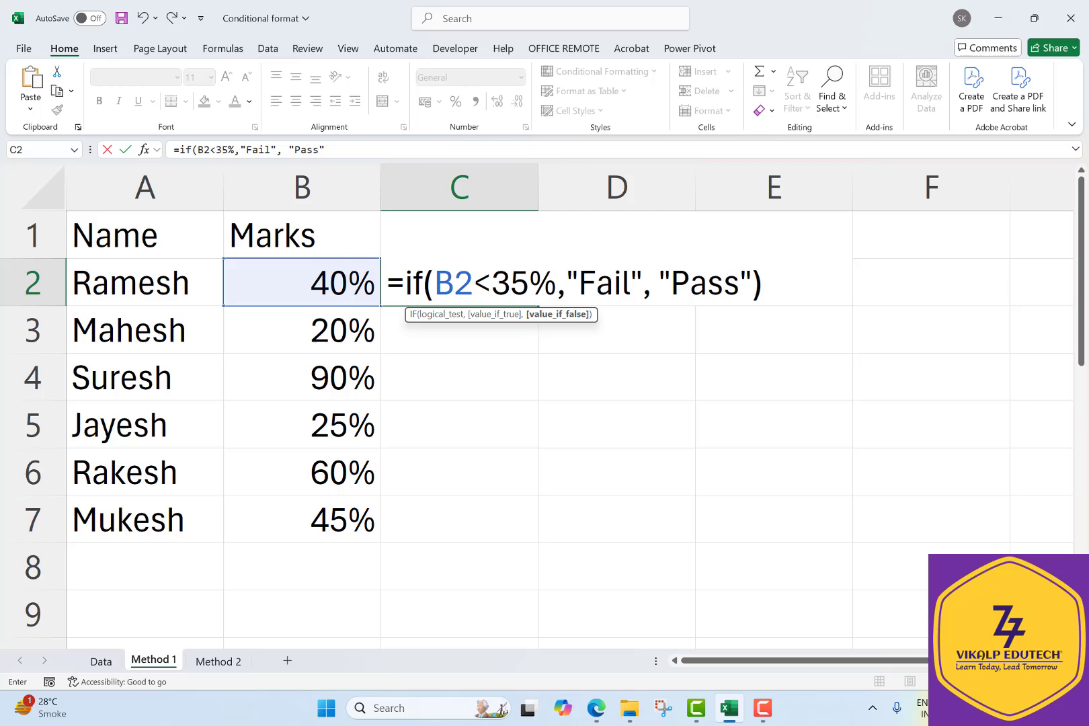
{"action": "key", "text": "Return"}
{"action": "key", "text": "Up"}
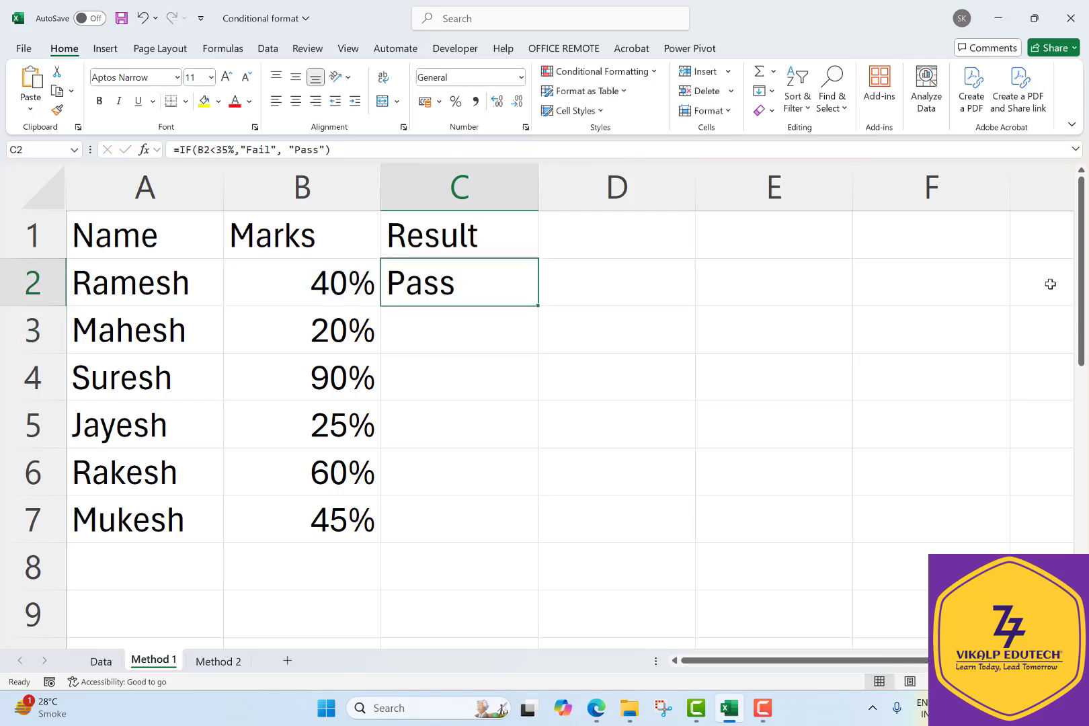
{"action": "left_click_drag", "start_coordinate": [538, 306], "coordinate": [522, 527]}
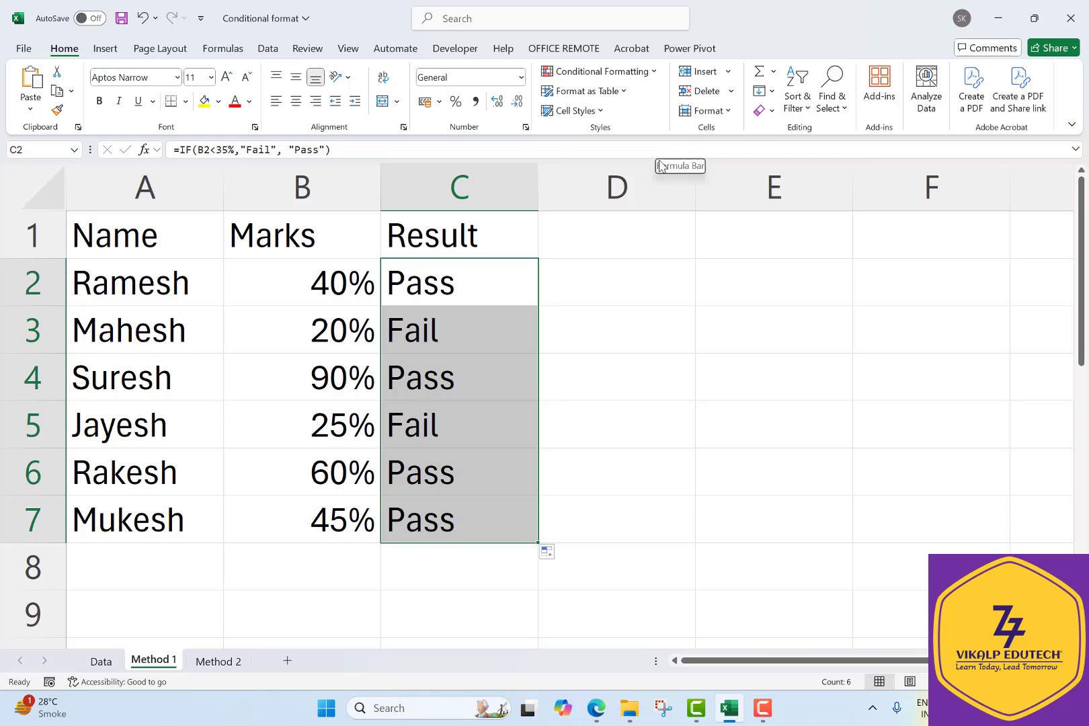
- Add a Text That Contains conditional formatting rule to C2:C7 that shows "Fail" cells with Red Text
{"action": "left_click", "coordinate": [635, 71]}
{"action": "mouse_move", "coordinate": [638, 101]}
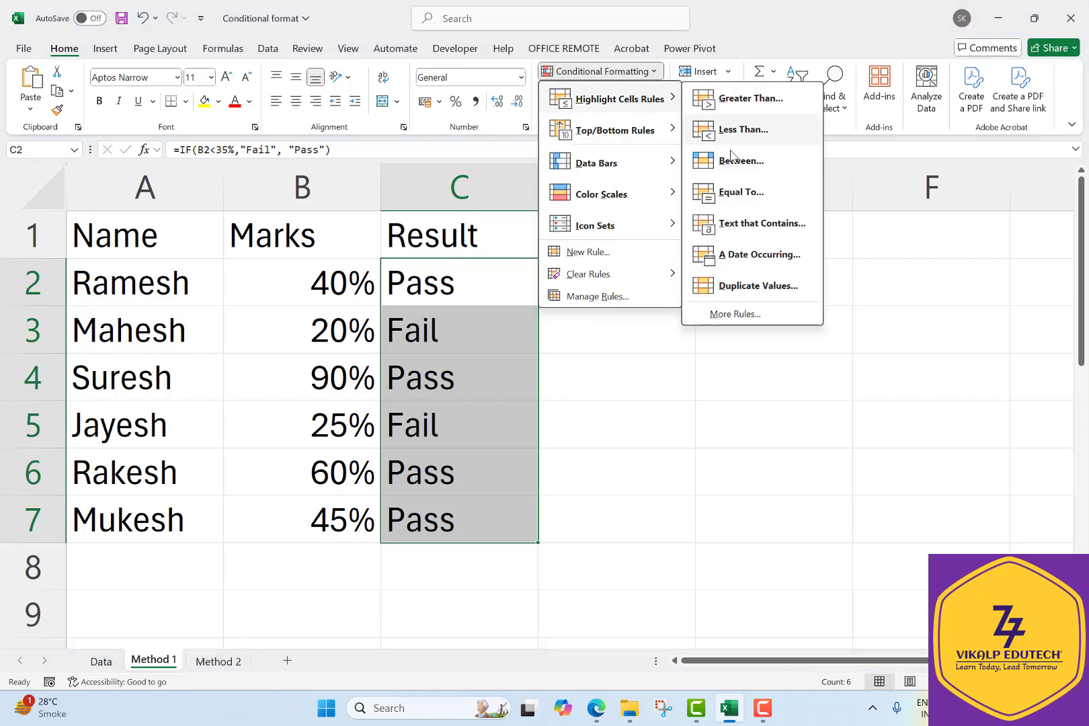
{"action": "left_click", "coordinate": [757, 221]}
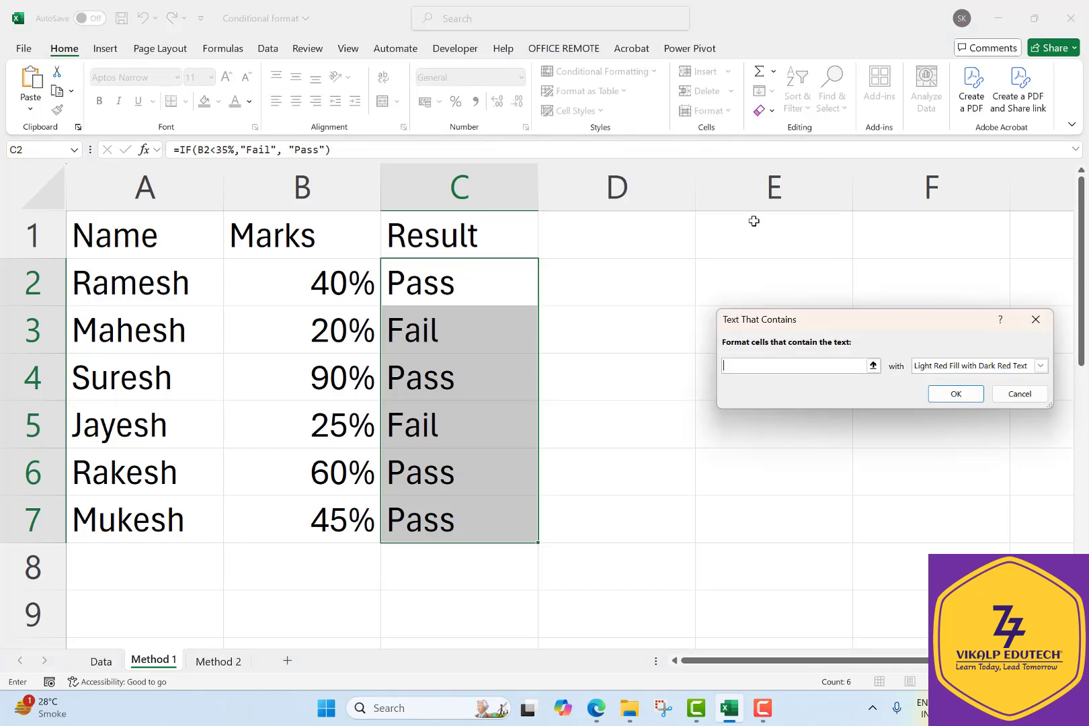
{"action": "type", "text": "Fail"}
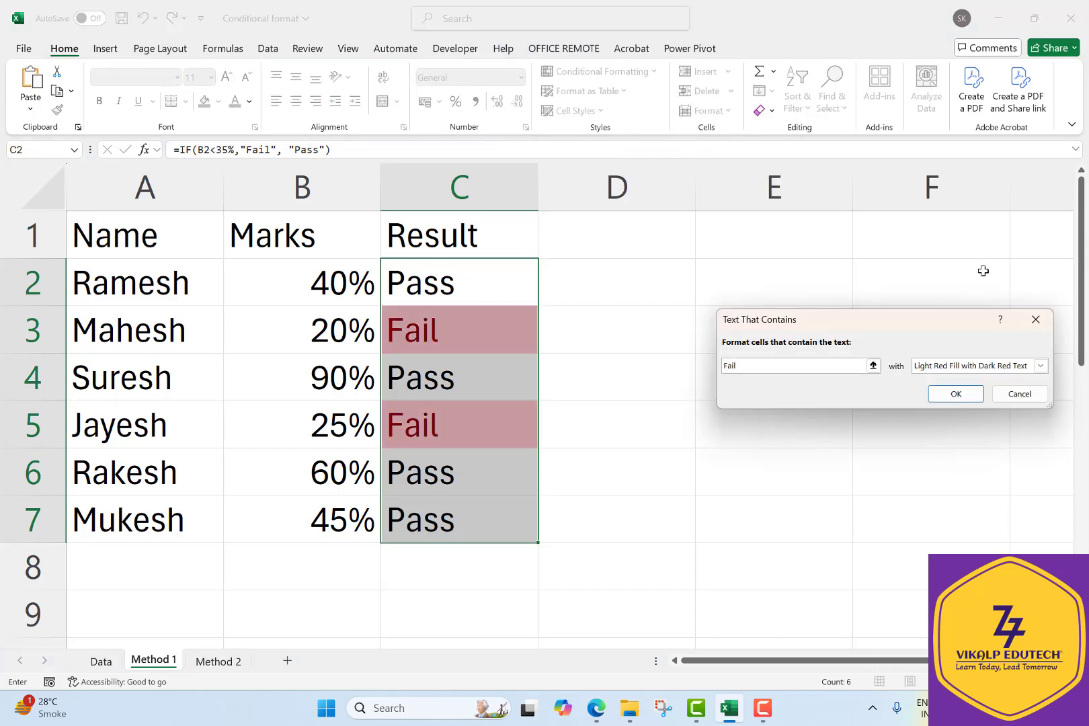
{"action": "left_click", "coordinate": [993, 366]}
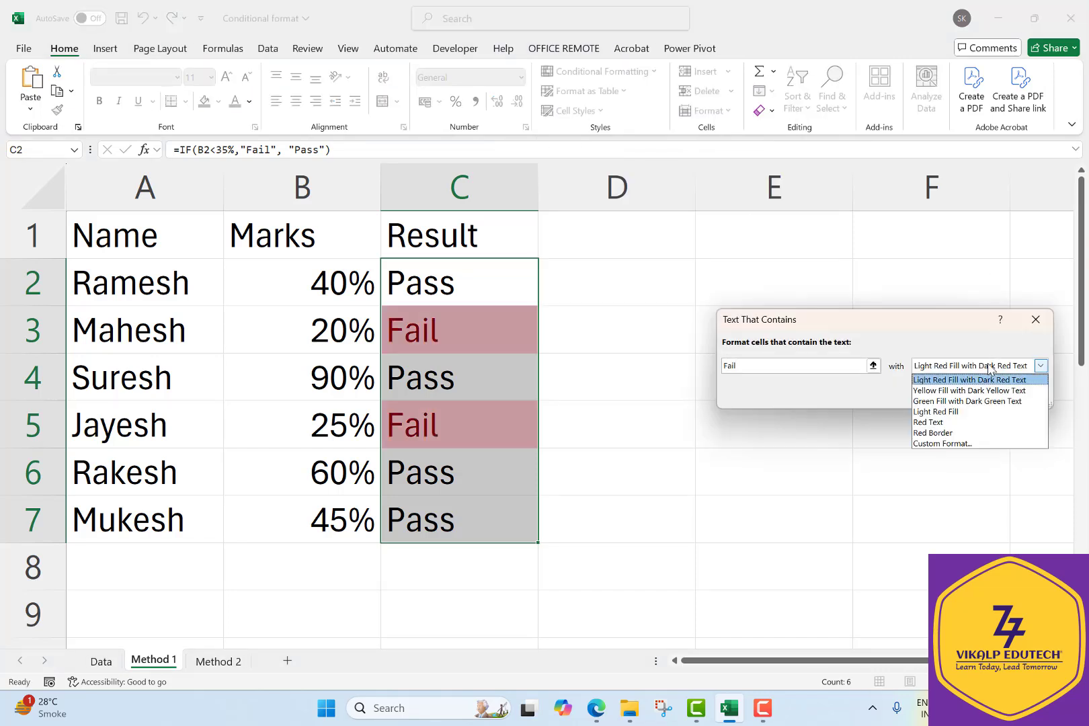
{"action": "left_click", "coordinate": [969, 424]}
{"action": "left_click", "coordinate": [957, 397]}
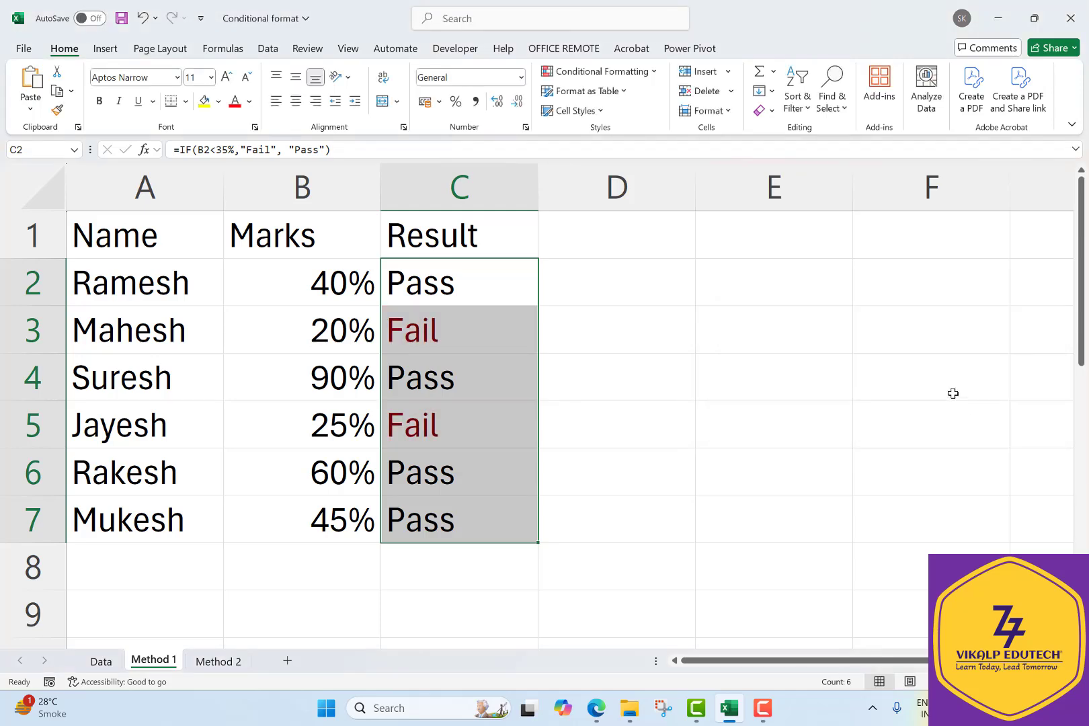
- Add a Text That Contains rule to C2:C7 for "Pass" with a custom format using the standard green font color
{"action": "left_click", "coordinate": [649, 74]}
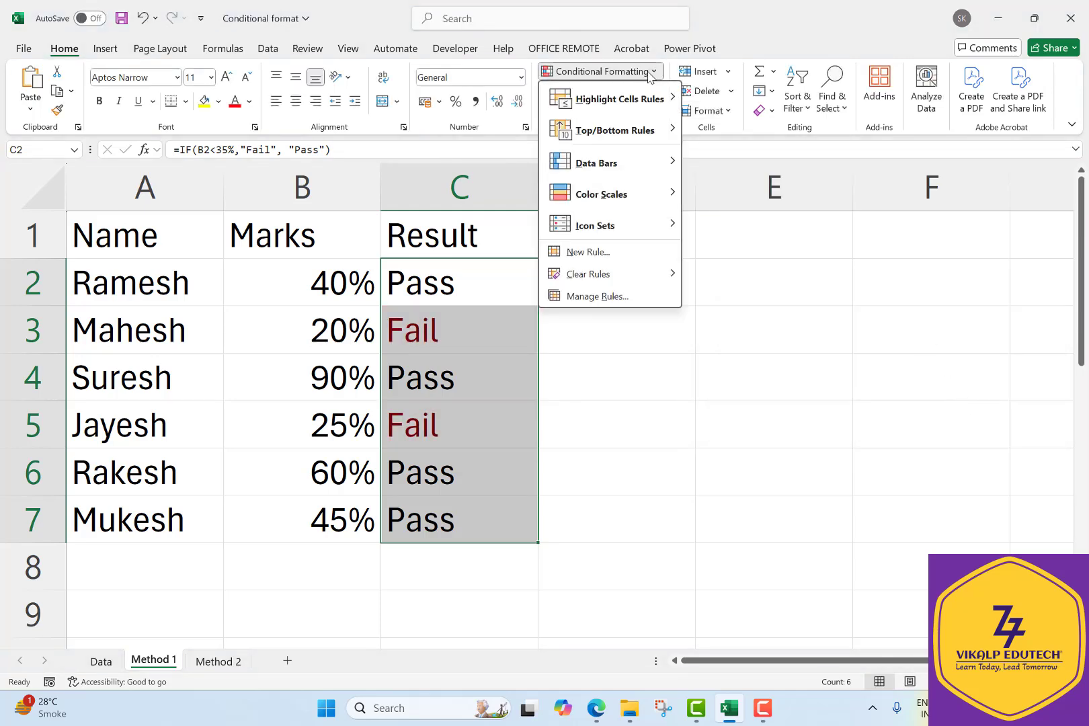
{"action": "mouse_move", "coordinate": [663, 100]}
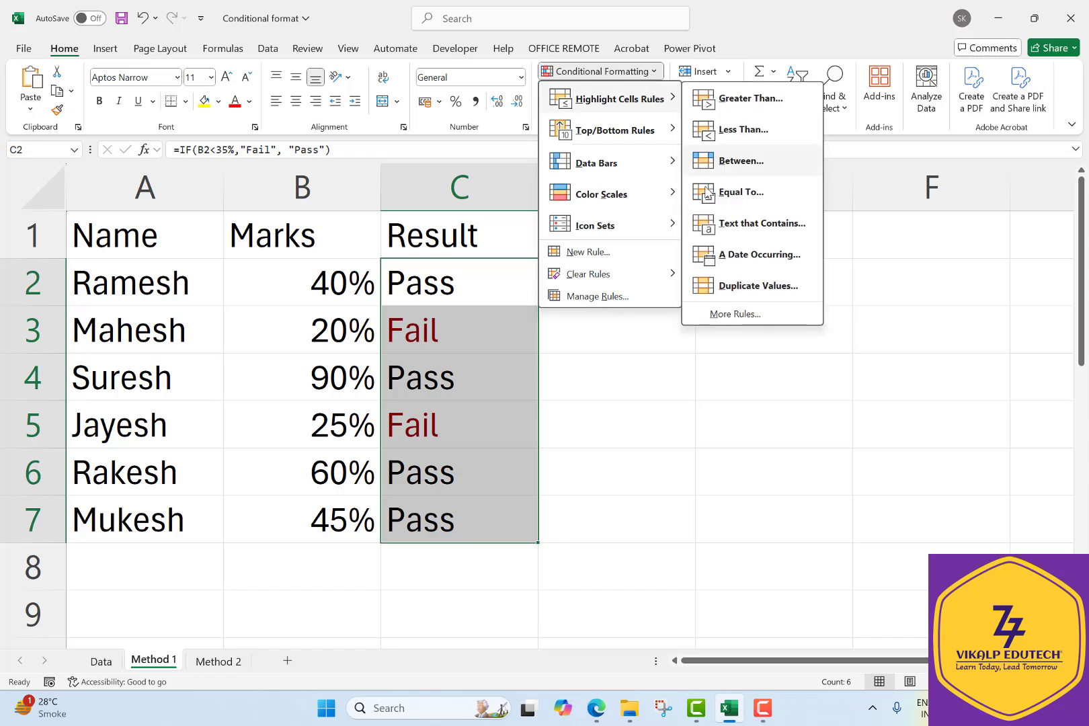
{"action": "left_click", "coordinate": [717, 224]}
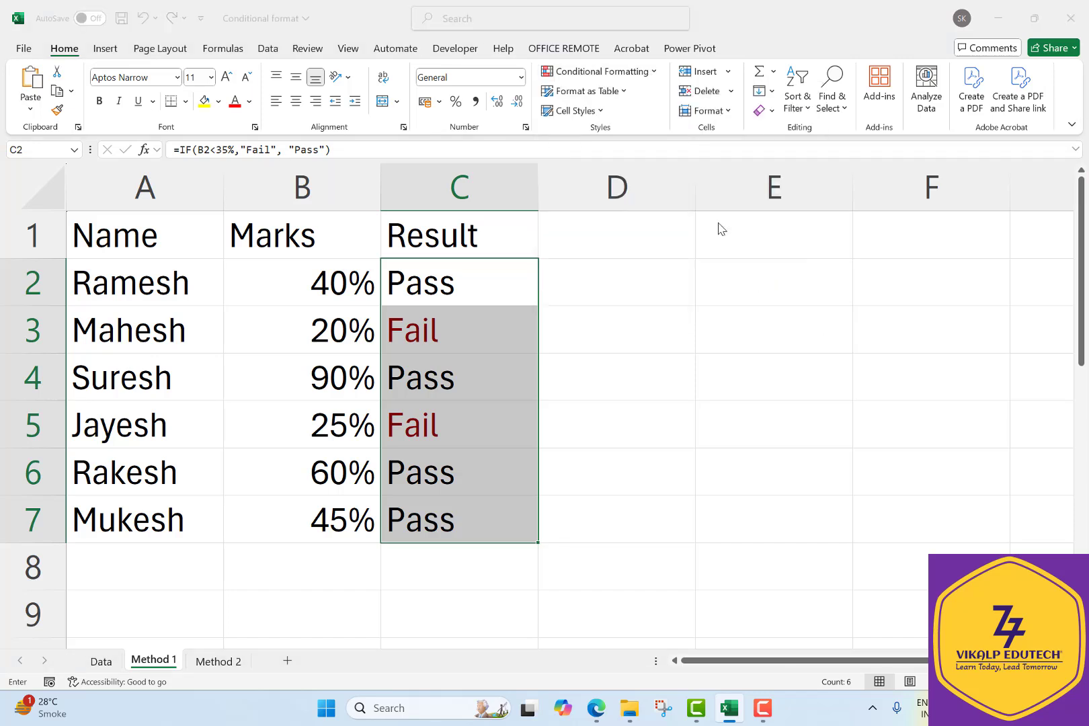
{"action": "type", "text": "Pass"}
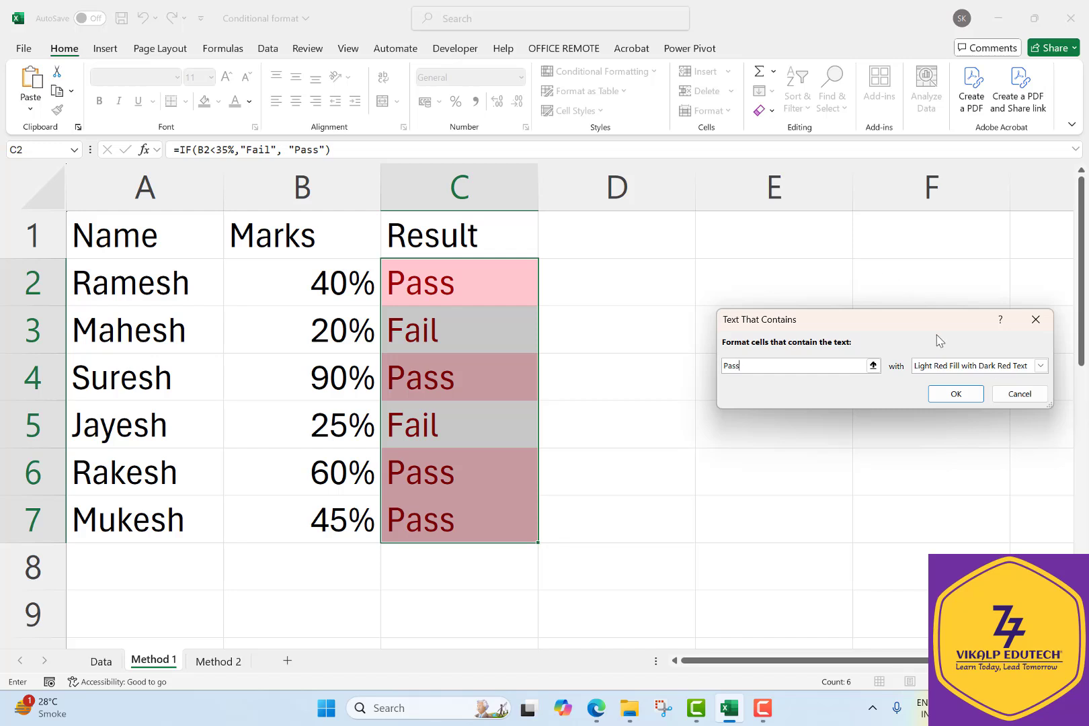
{"action": "left_click", "coordinate": [1040, 366]}
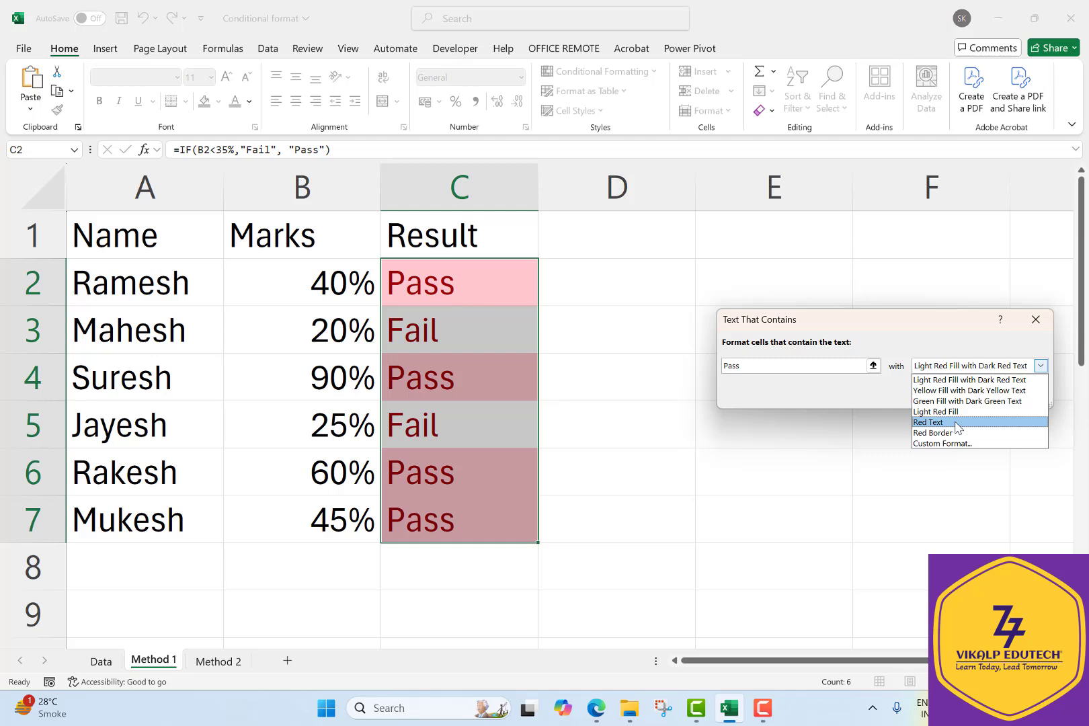
{"action": "left_click", "coordinate": [960, 444]}
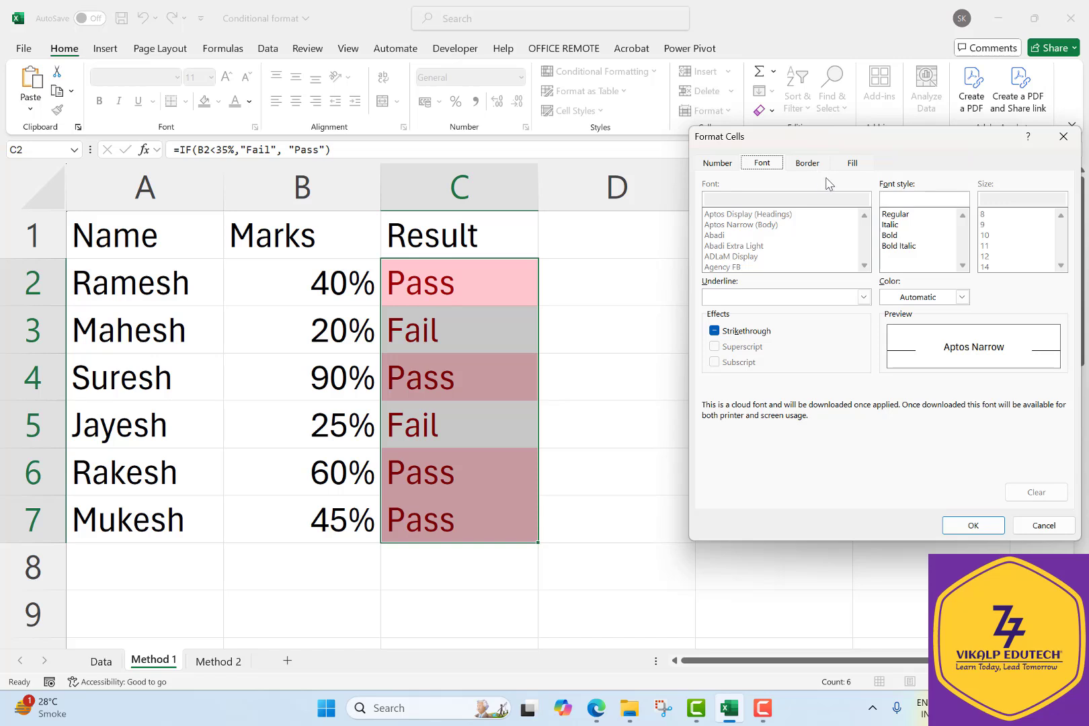
{"action": "left_click", "coordinate": [924, 302]}
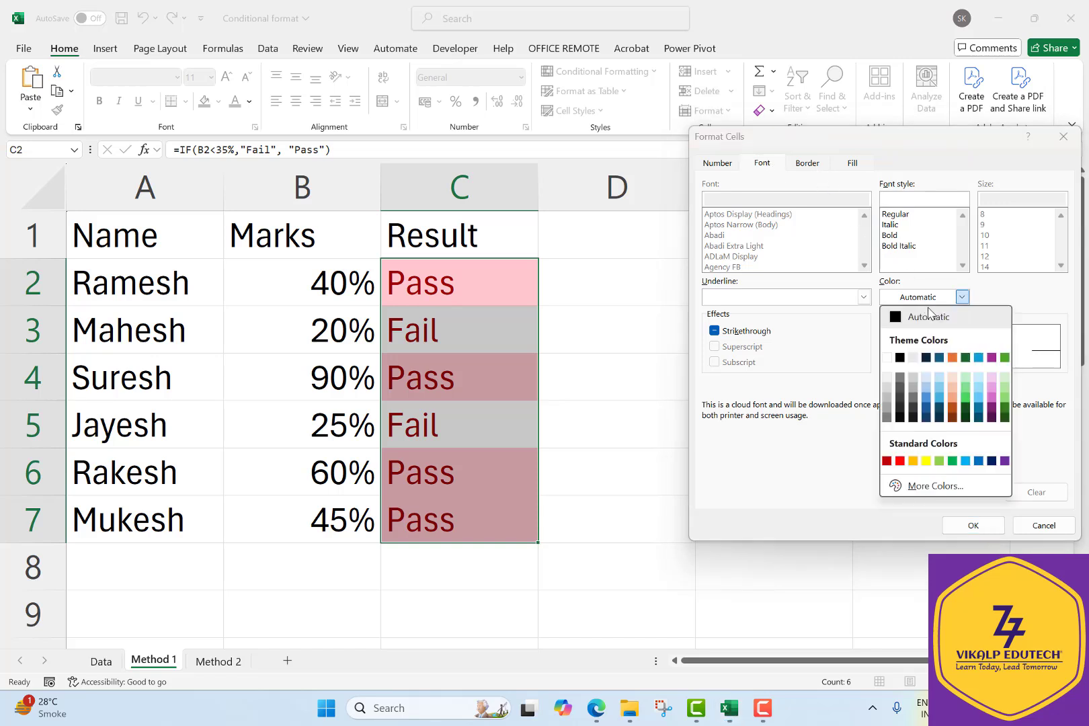
{"action": "left_click", "coordinate": [953, 462]}
{"action": "left_click", "coordinate": [982, 525]}
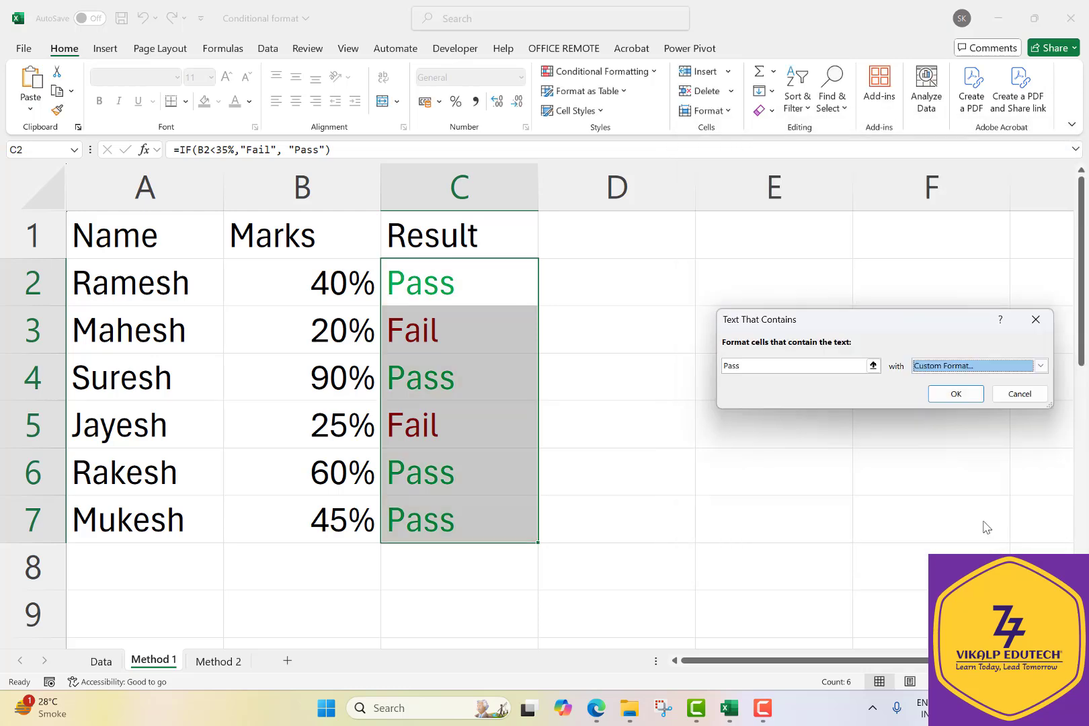
{"action": "left_click", "coordinate": [952, 394]}
{"action": "left_click", "coordinate": [648, 304]}
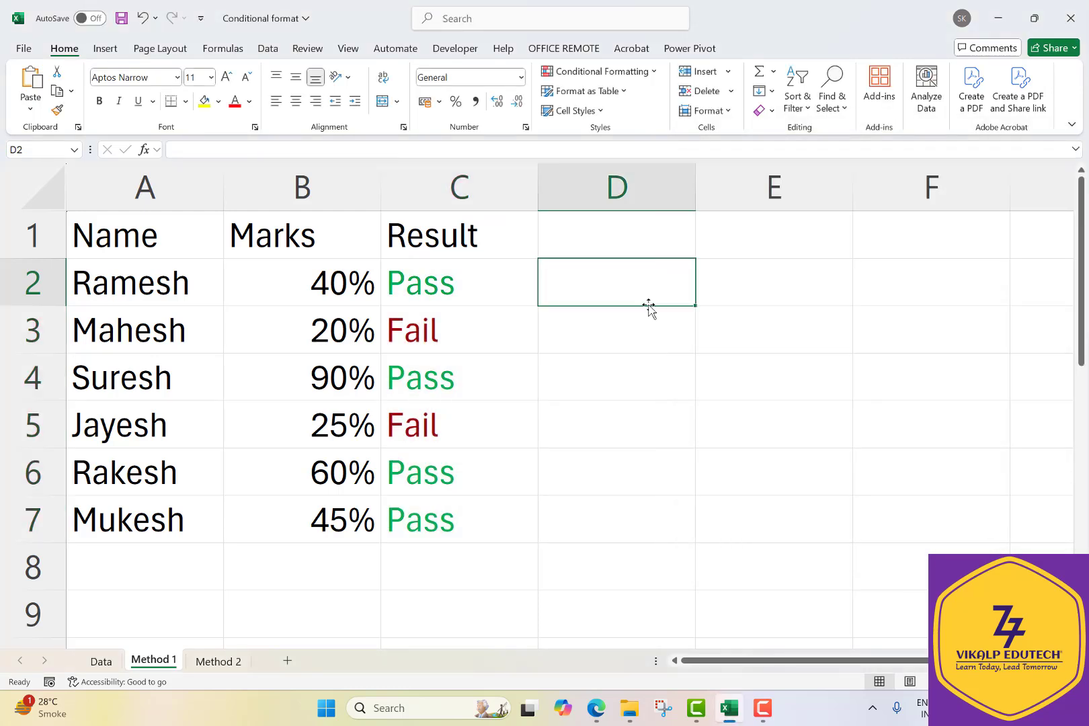
- Change the marks in B3 to 50% and in B4 to 30% to test the result formulas and colors
{"action": "left_click", "coordinate": [347, 342]}
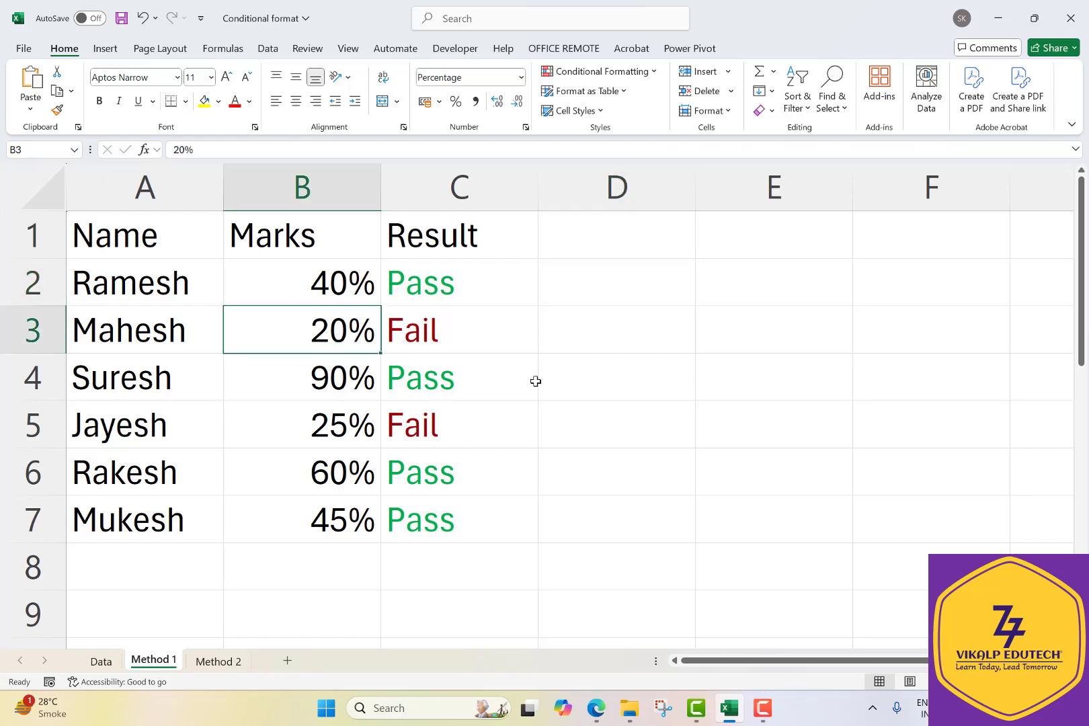
{"action": "type", "text": "50"}
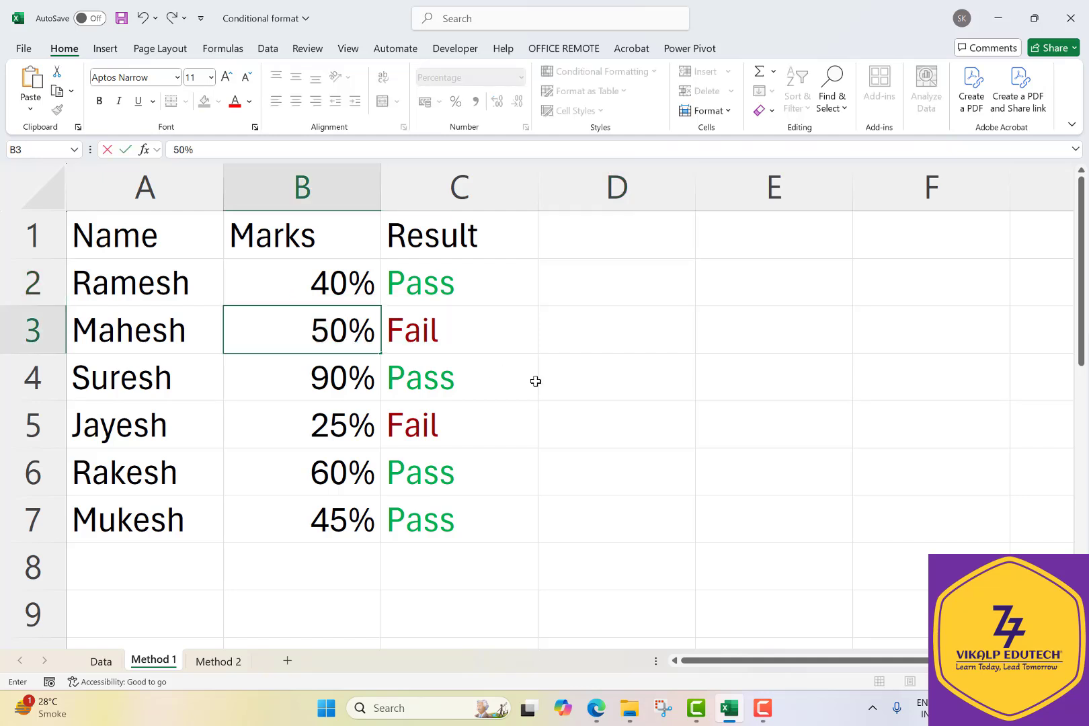
{"action": "key", "text": "Return"}
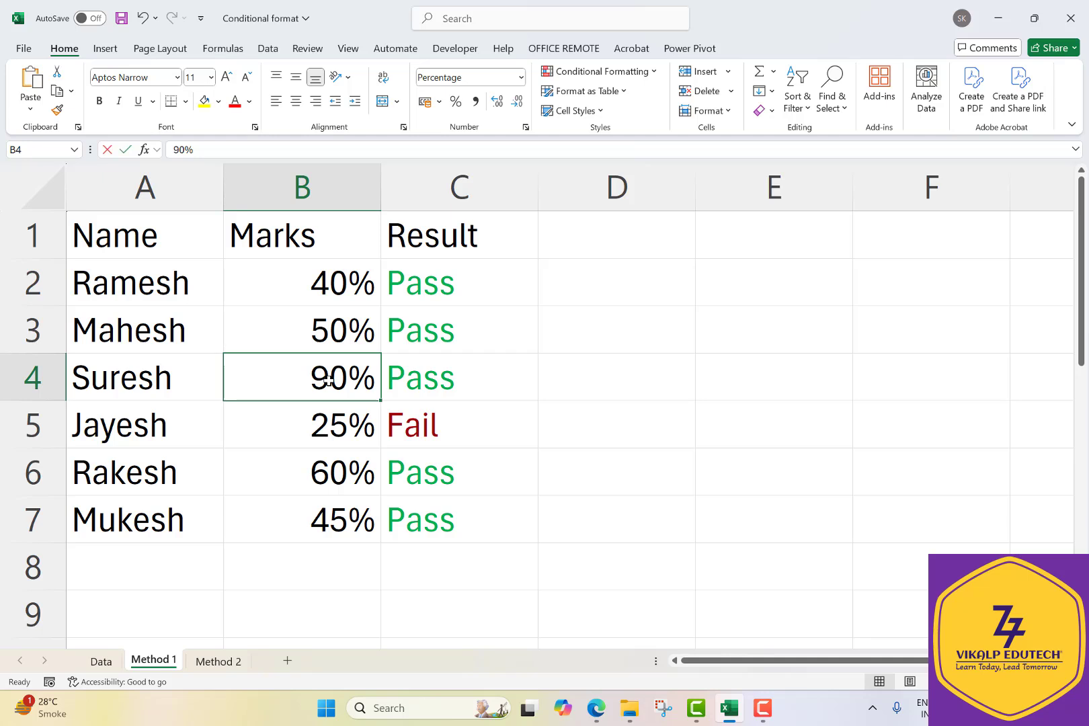
{"action": "type", "text": "30%"}
{"action": "key", "text": "Return"}
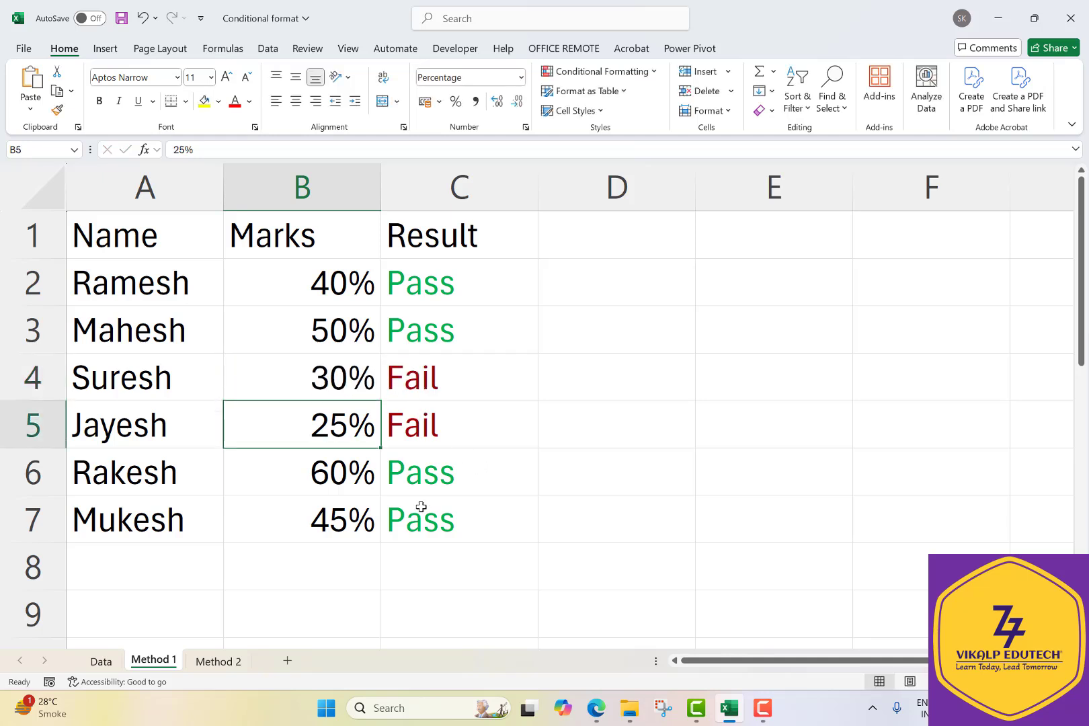
- On the Method 2 sheet, open the cell format settings for C2:C7 and copy the code [Color3][<0.35]"Fail";[Color10][>0.39] "Pass"
{"action": "left_click", "coordinate": [209, 663]}
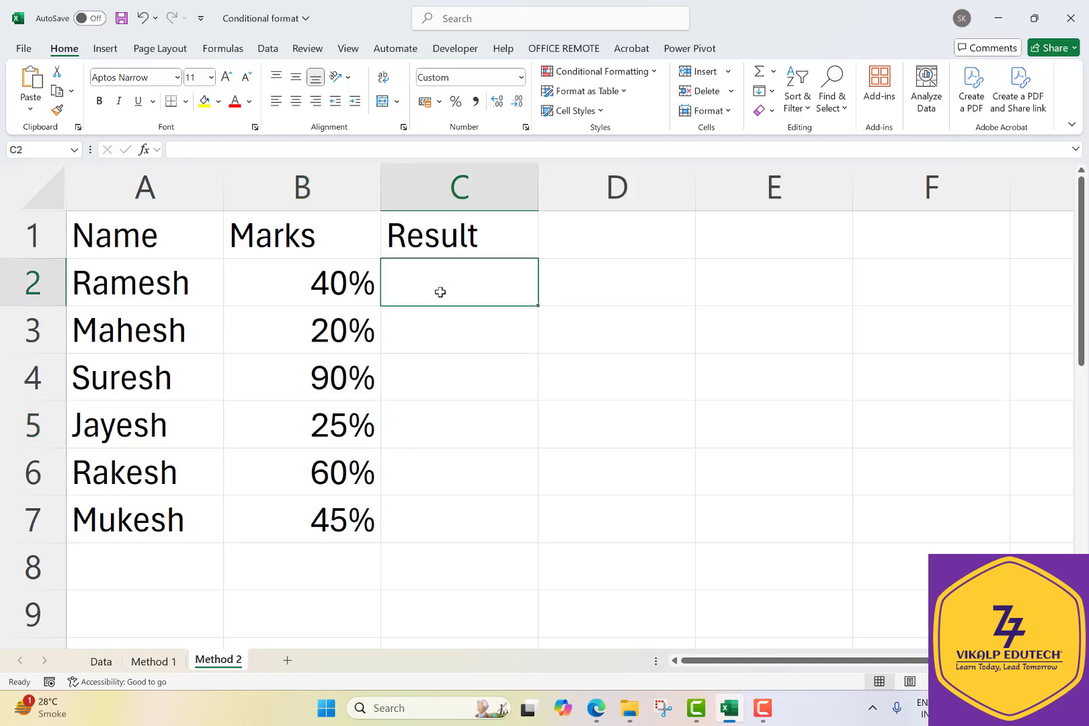
{"action": "left_click_drag", "start_coordinate": [440, 291], "coordinate": [445, 526]}
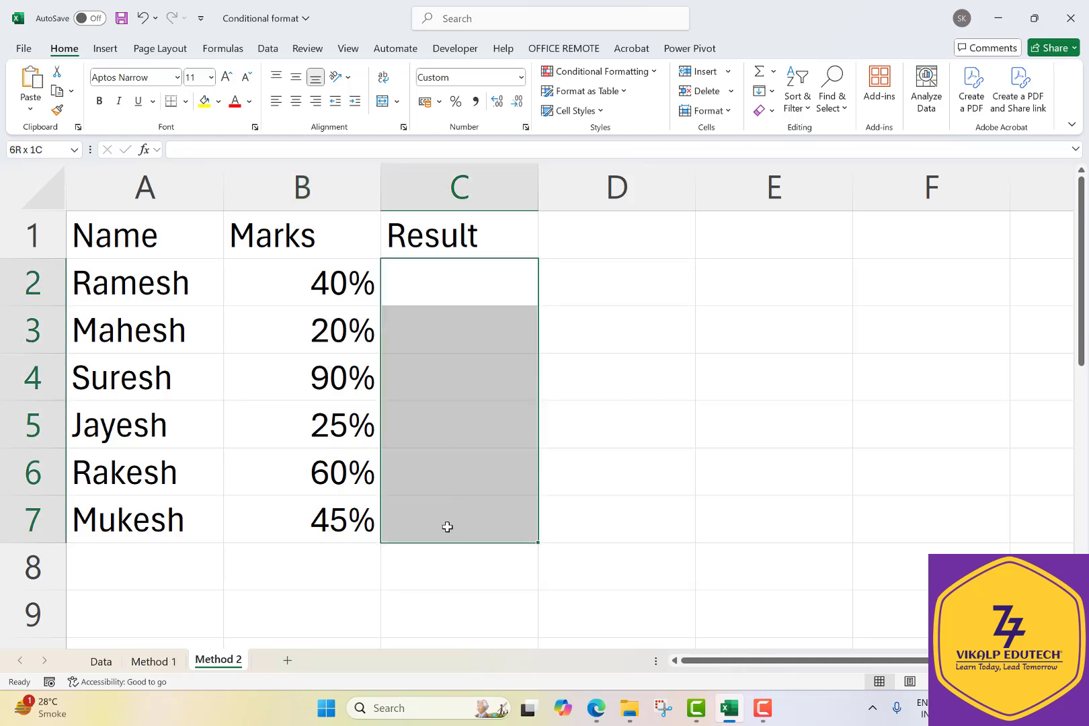
{"action": "right_click", "coordinate": [474, 300]}
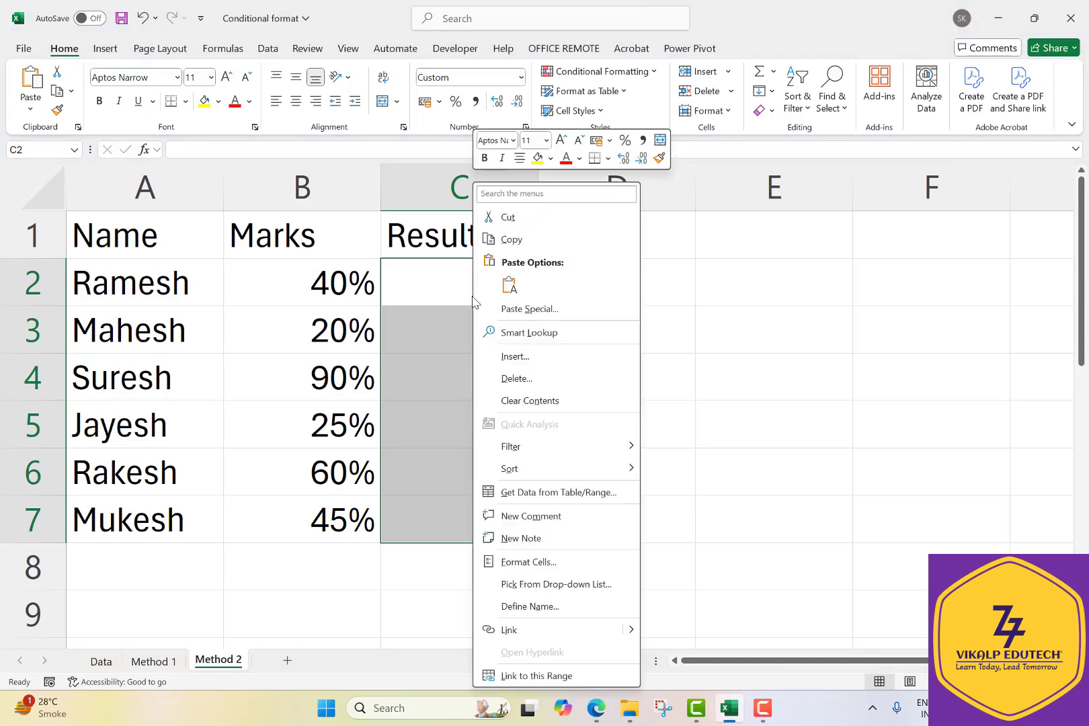
{"action": "left_click", "coordinate": [549, 568]}
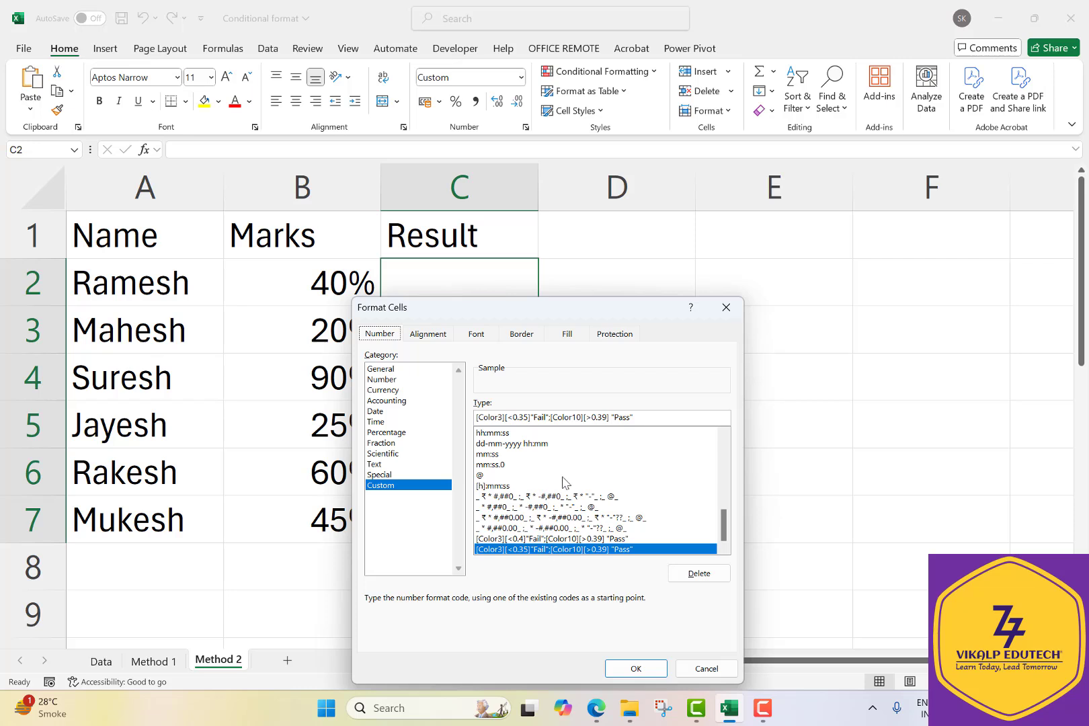
{"action": "left_click", "coordinate": [666, 418]}
{"action": "left_click_drag", "start_coordinate": [666, 419], "coordinate": [465, 418]}
{"action": "key", "text": "ctrl+c"}
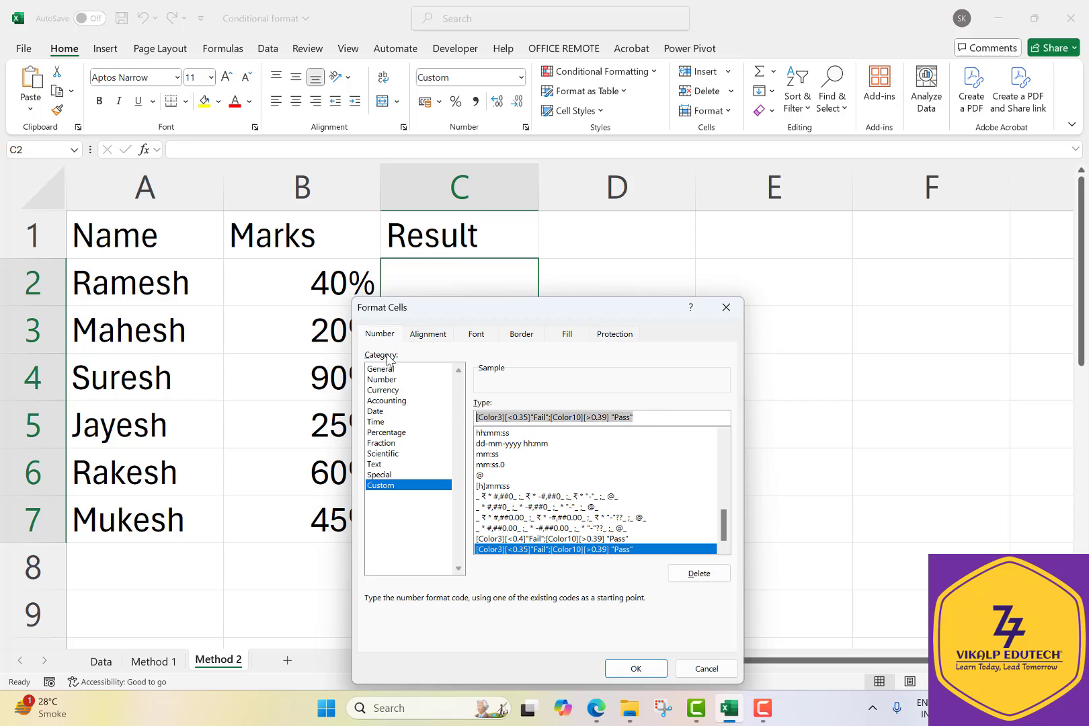
- Apply the custom number format [Color3][<0.35]"Fail";[Color10][>0.34] "Pass" to the Result cells C2:C7
{"action": "left_click", "coordinate": [381, 334]}
{"action": "left_click", "coordinate": [385, 369]}
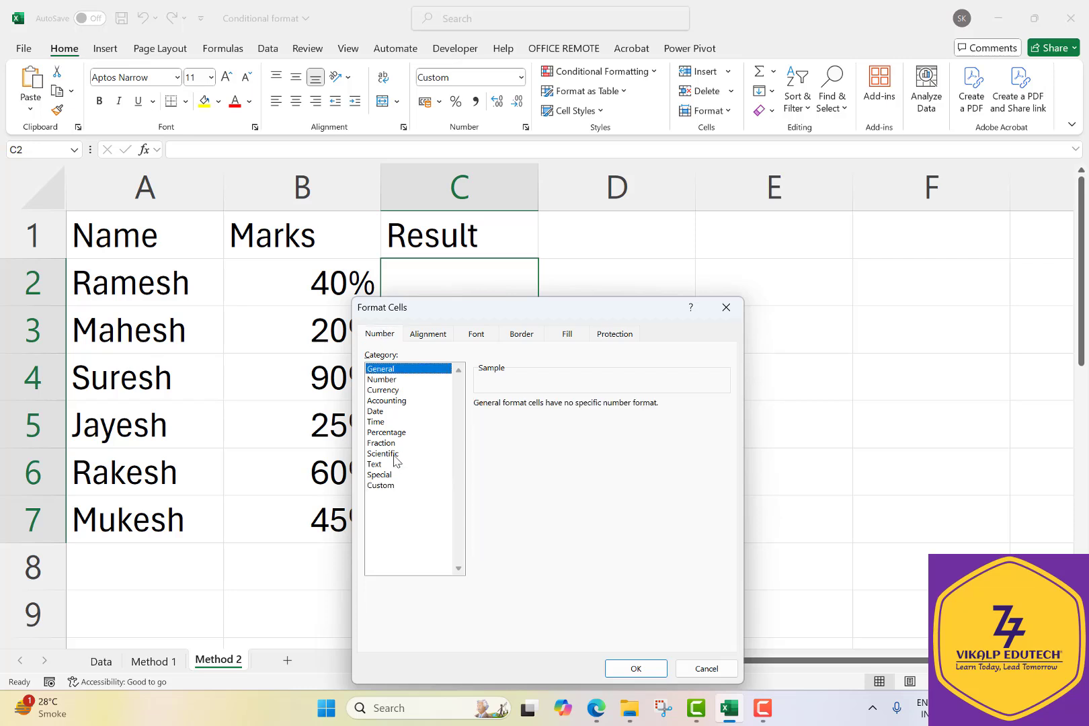
{"action": "left_click", "coordinate": [390, 486]}
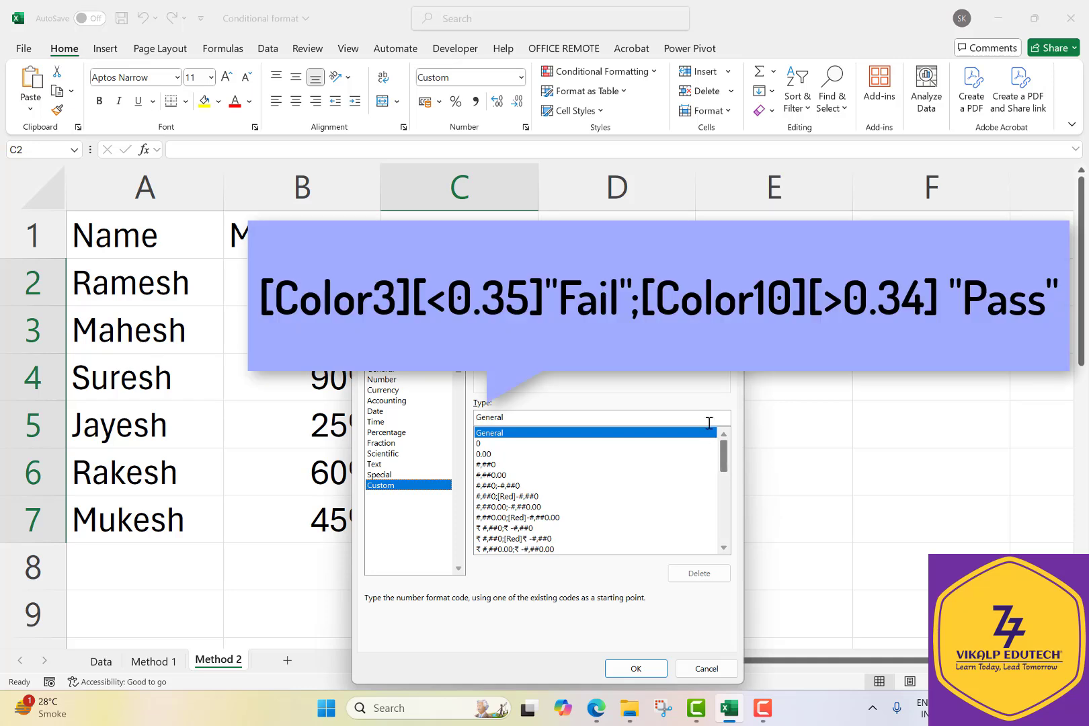
{"action": "left_click_drag", "start_coordinate": [709, 421], "coordinate": [452, 422]}
{"action": "key", "text": "ctrl+v"}
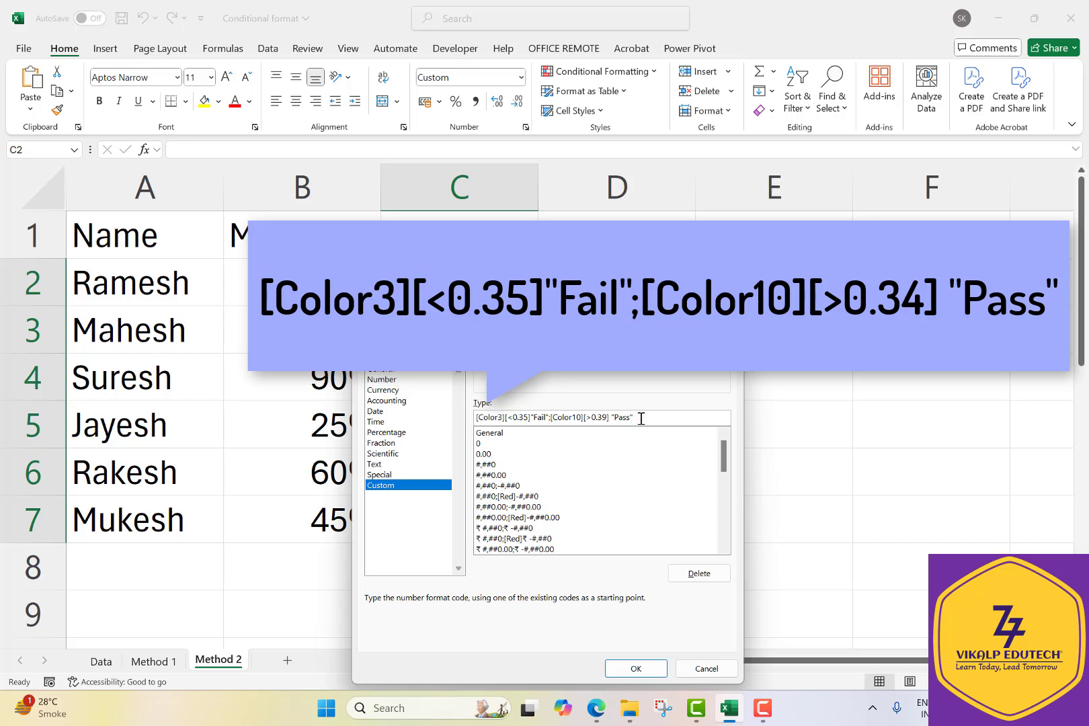
{"action": "key", "text": "BackSpace"}
{"action": "type", "text": "4"}
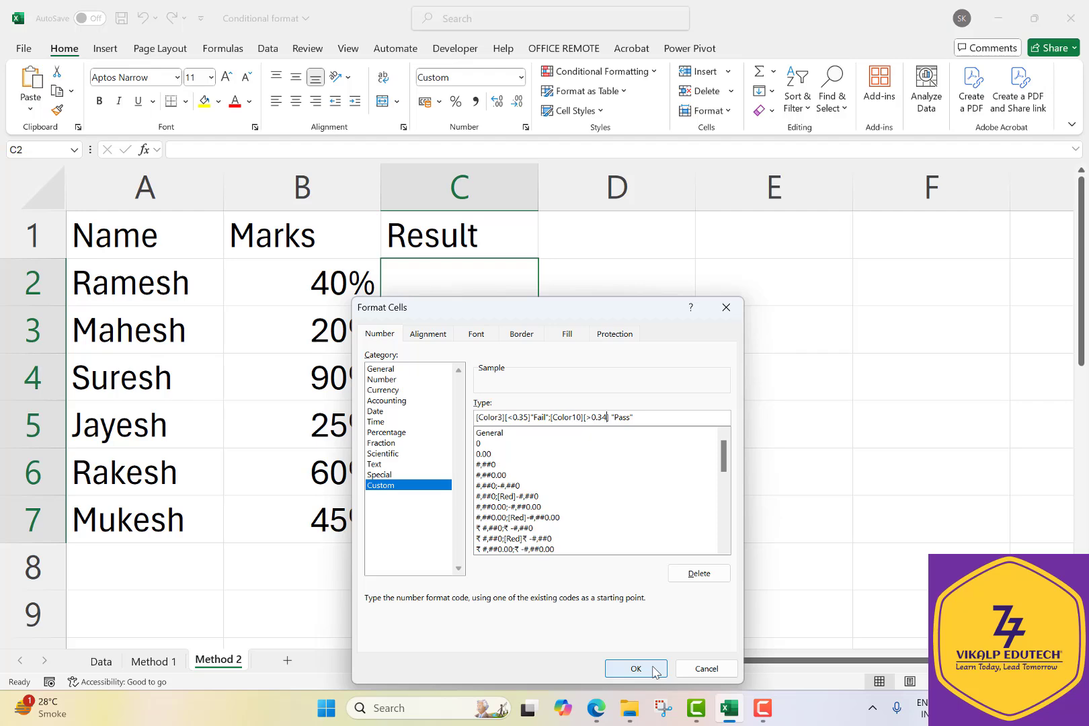
{"action": "left_click", "coordinate": [636, 669]}
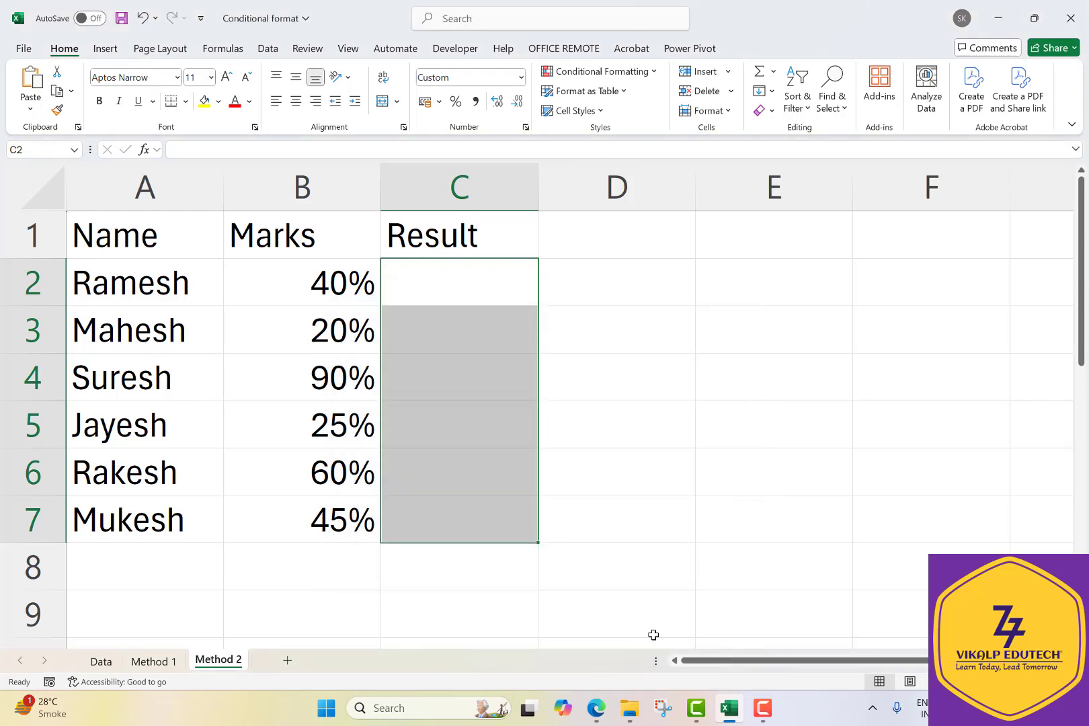
- Enter =B2 in C2 to reference the marks and fill the formula down through C7
{"action": "left_click", "coordinate": [441, 295]}
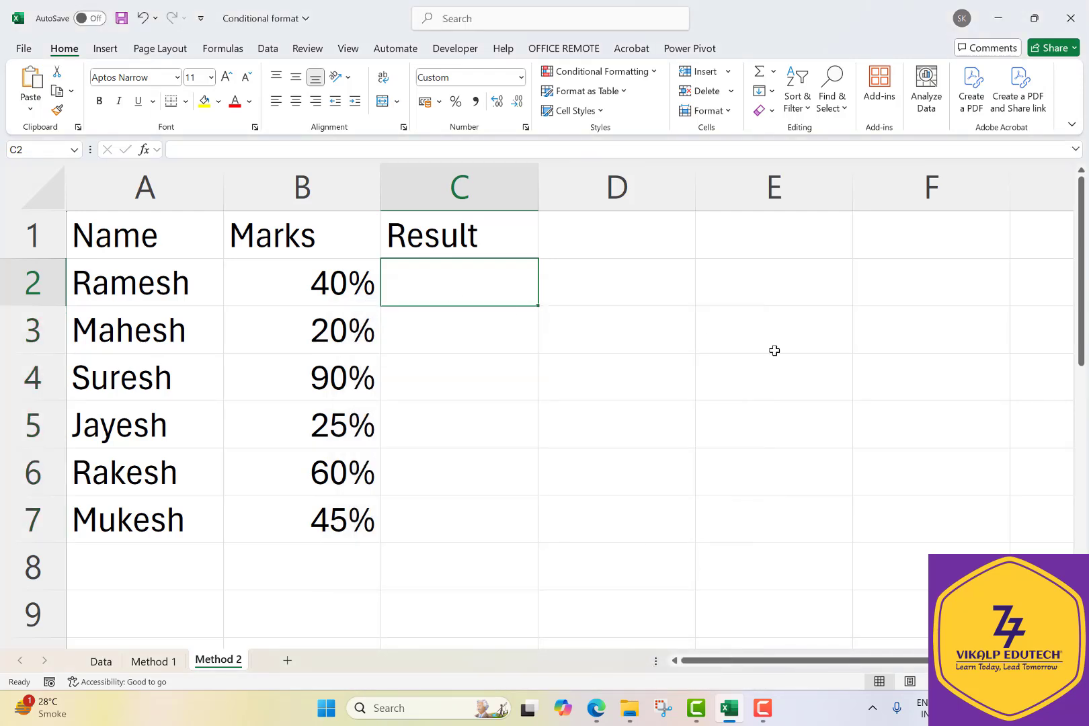
{"action": "type", "text": "="}
{"action": "left_click", "coordinate": [357, 289]}
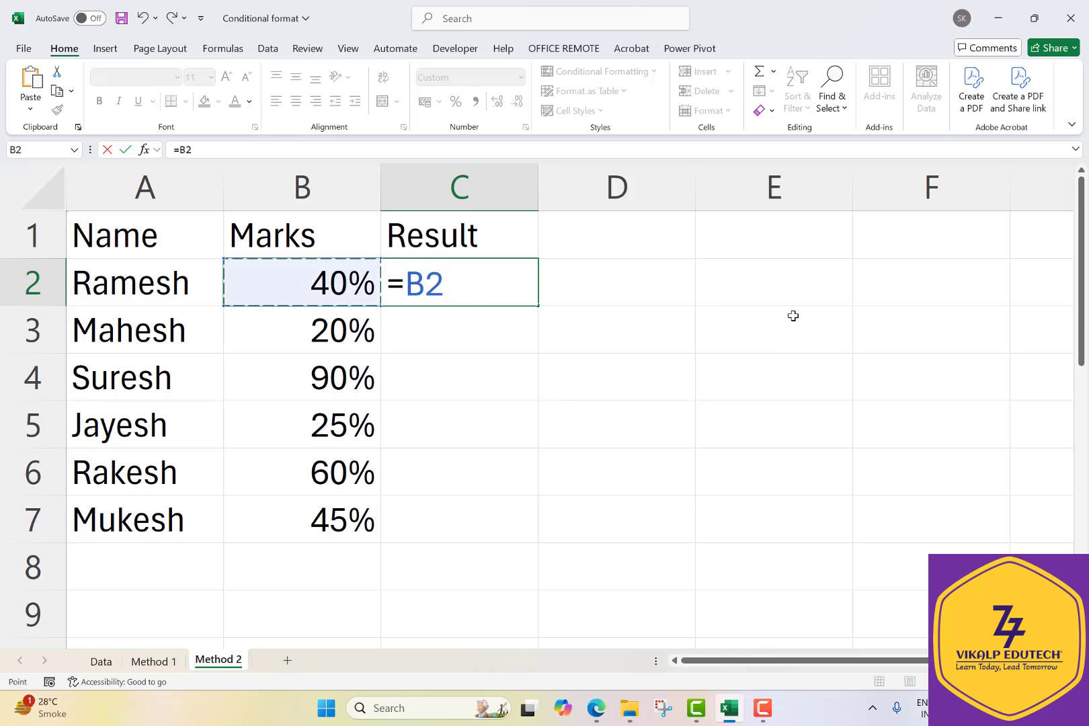
{"action": "key", "text": "Return"}
{"action": "left_click", "coordinate": [530, 286]}
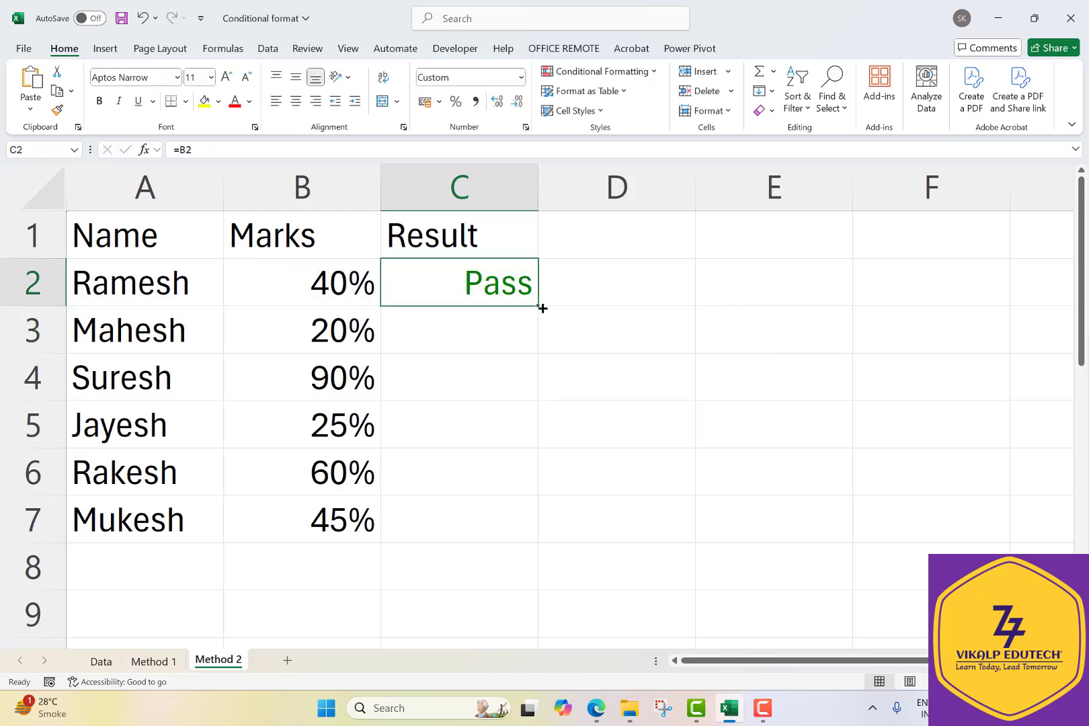
{"action": "left_click_drag", "start_coordinate": [538, 306], "coordinate": [538, 541]}
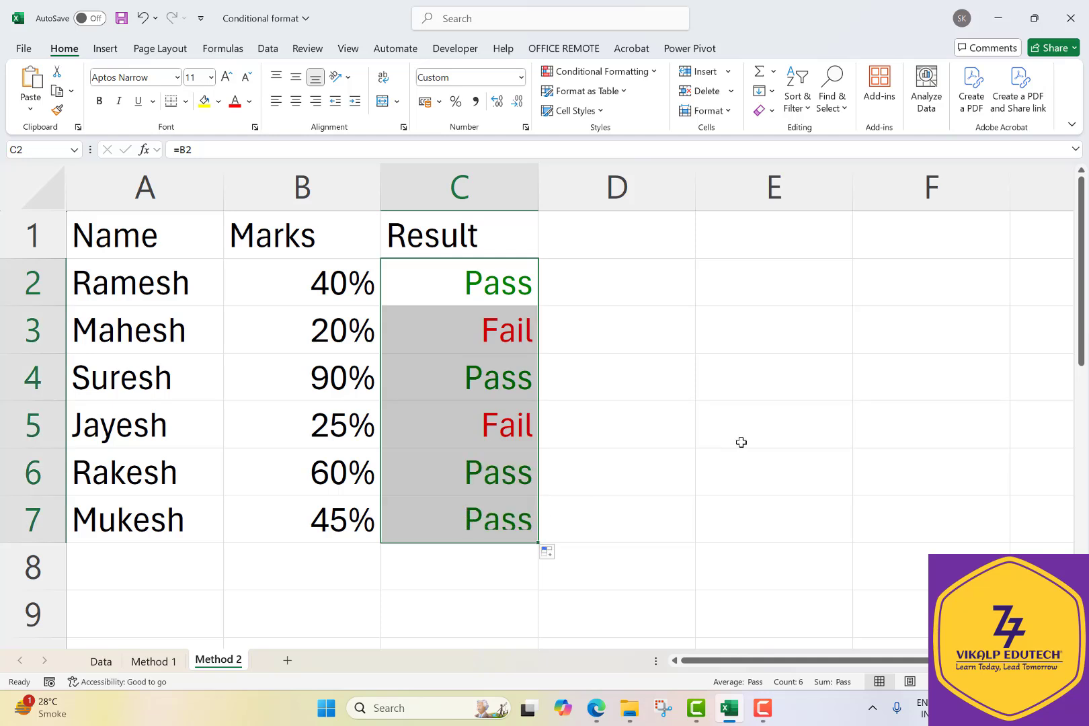
{"action": "left_click", "coordinate": [457, 291]}
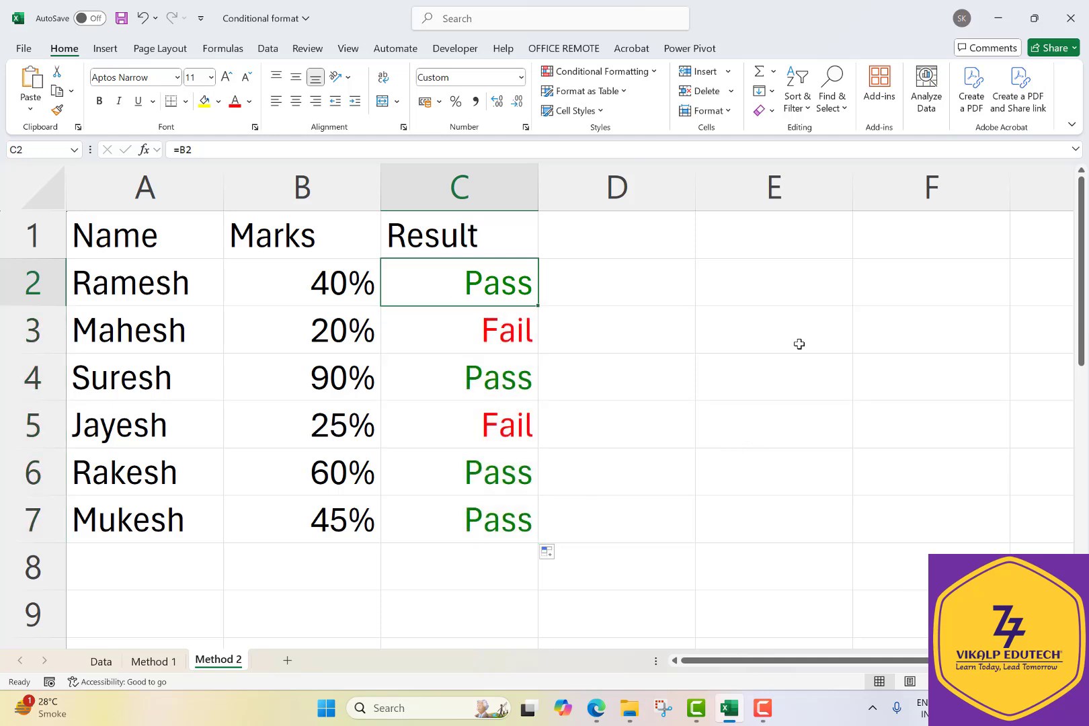